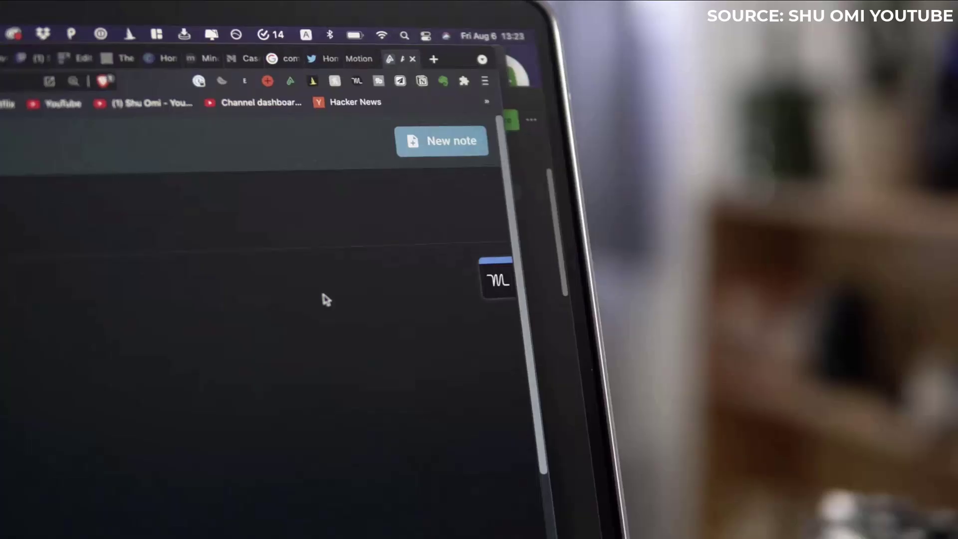
Open the details of the Bento: Robin & Karl calendar event in Motion.
mouse_move(498, 286)
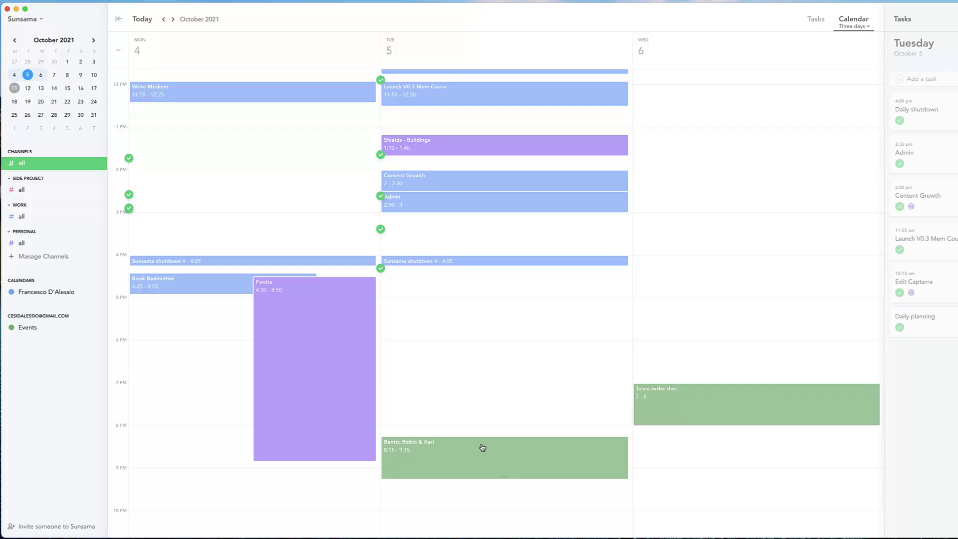
left_click(481, 447)
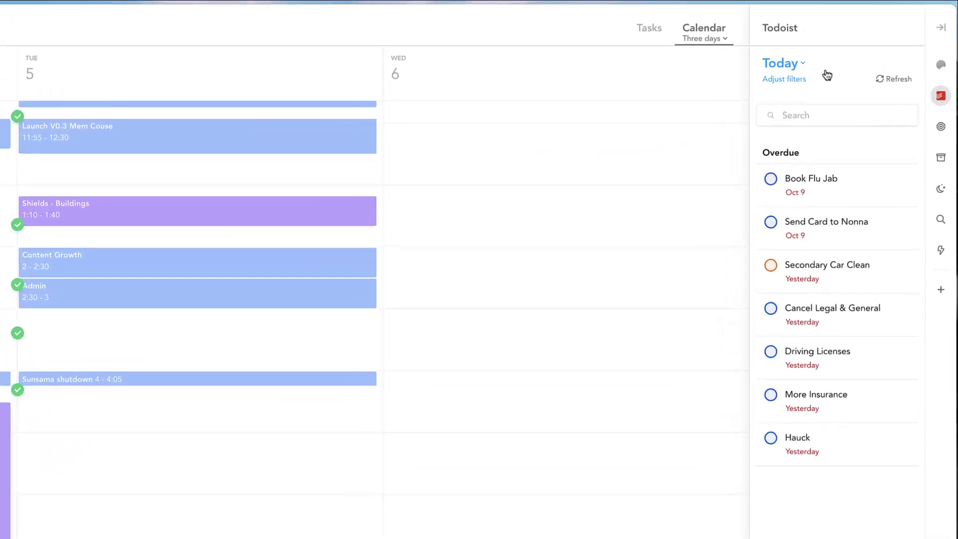
Switch the Todoist panel's list from Today to Inbox, then bring the filter choices back up.
left_click(848, 44)
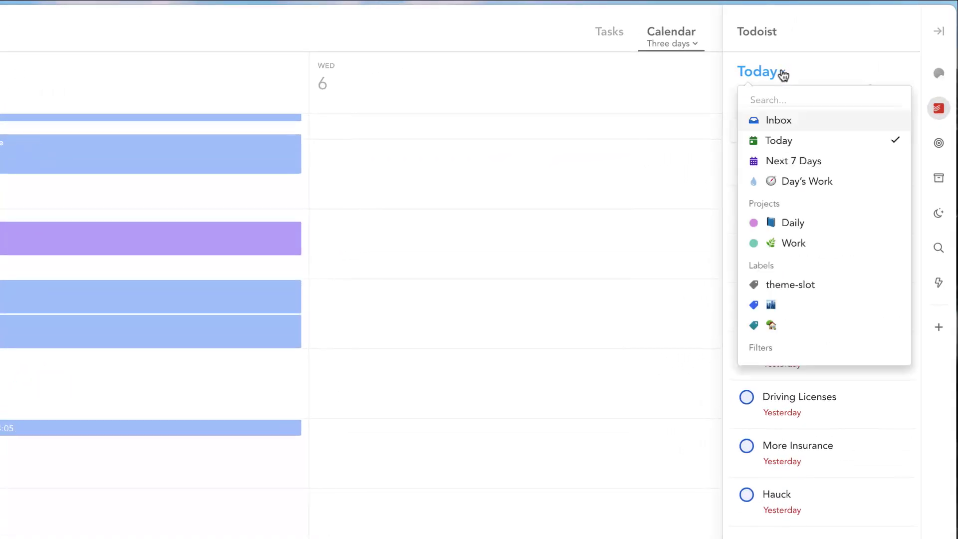
left_click(788, 122)
left_click(777, 75)
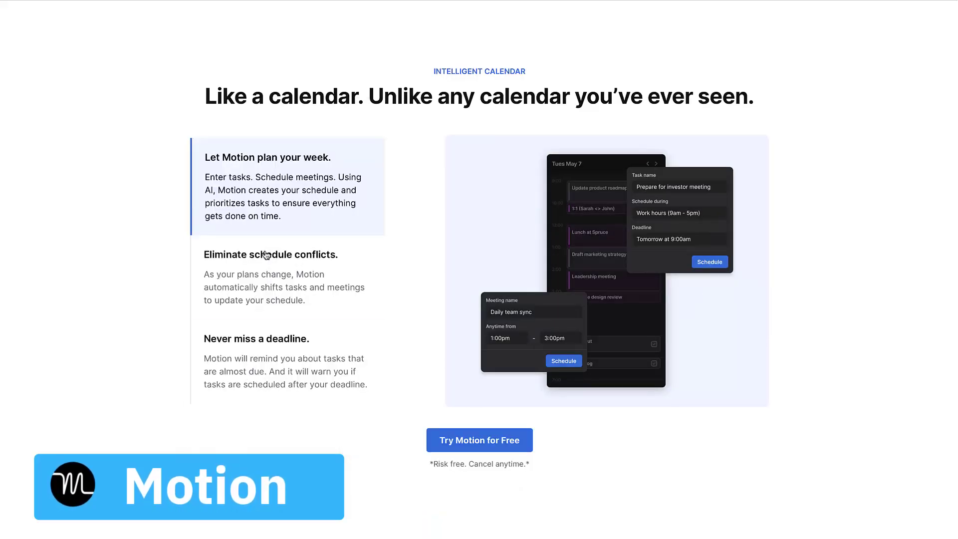
Preview Motion's demos for schedule conflicts, deadlines, project tasks and meeting control, then scroll the pricing.
left_click(265, 255)
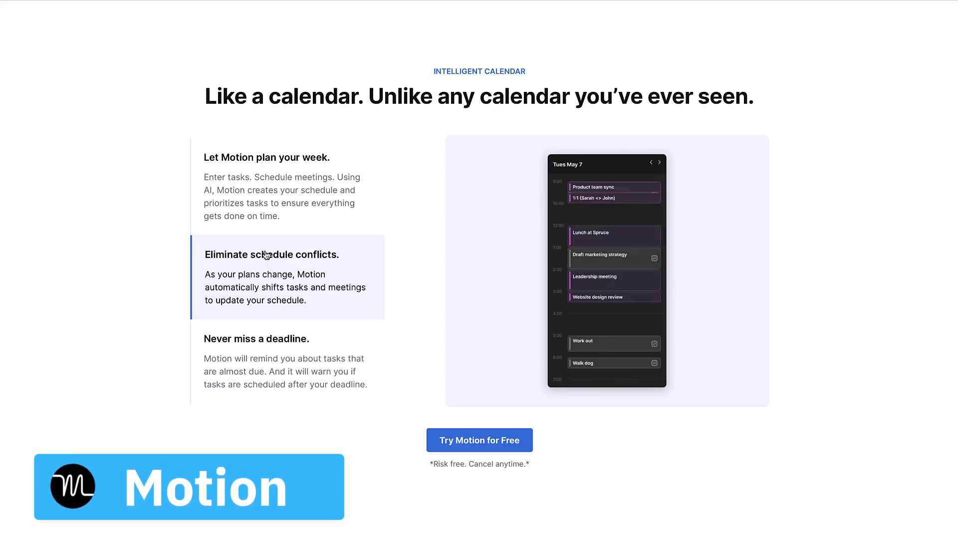
left_click(269, 337)
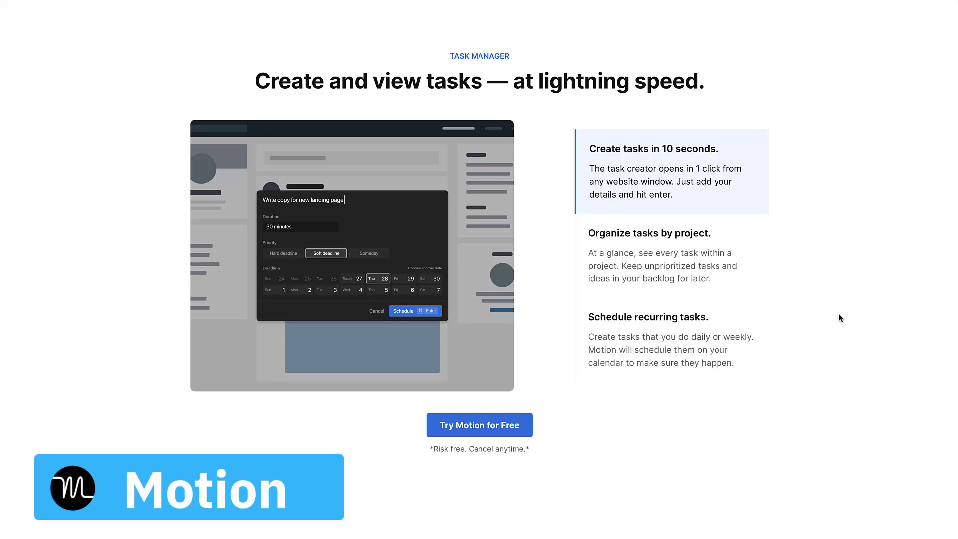
left_click(637, 235)
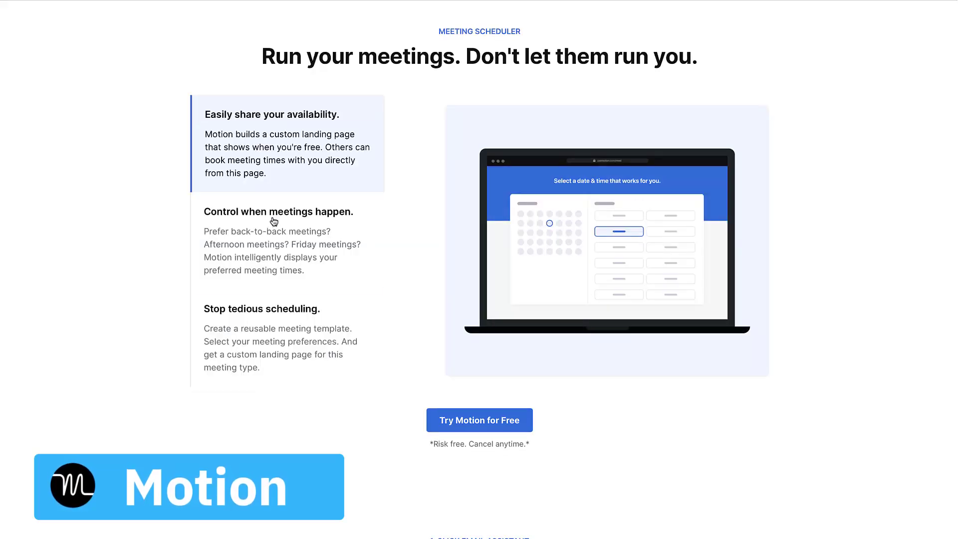
left_click(273, 221)
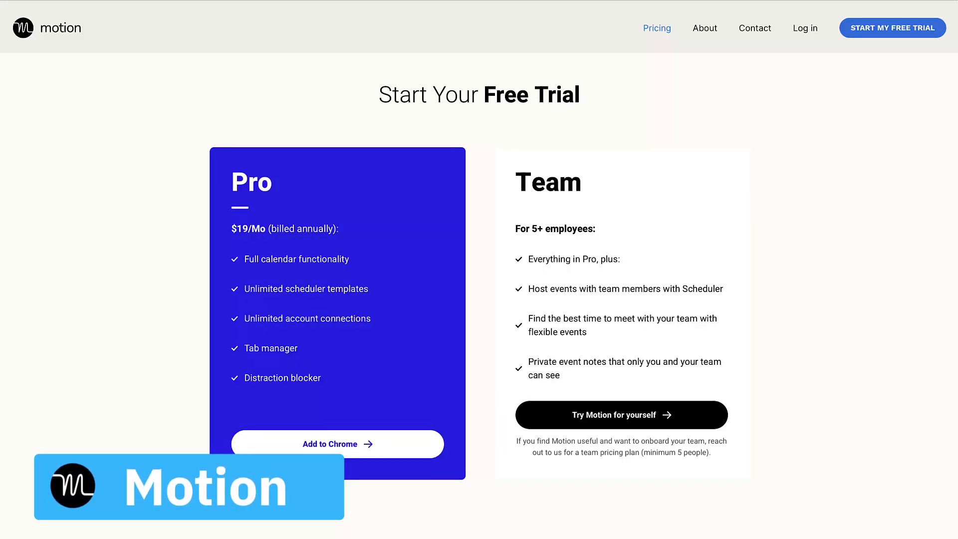
scroll(479, 299, "down", 1)
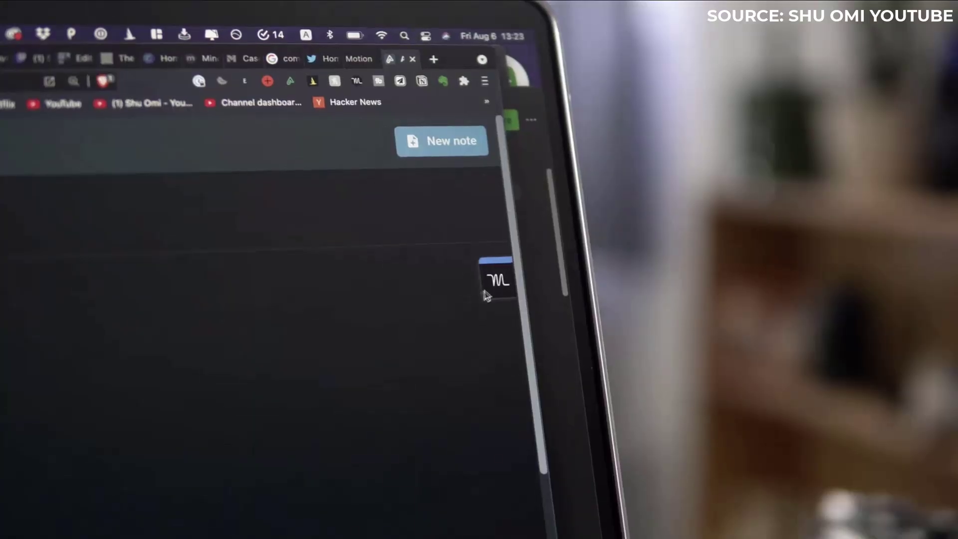
Expand Motion's collapsed side icon bar at the right edge of the screen.
mouse_move(496, 291)
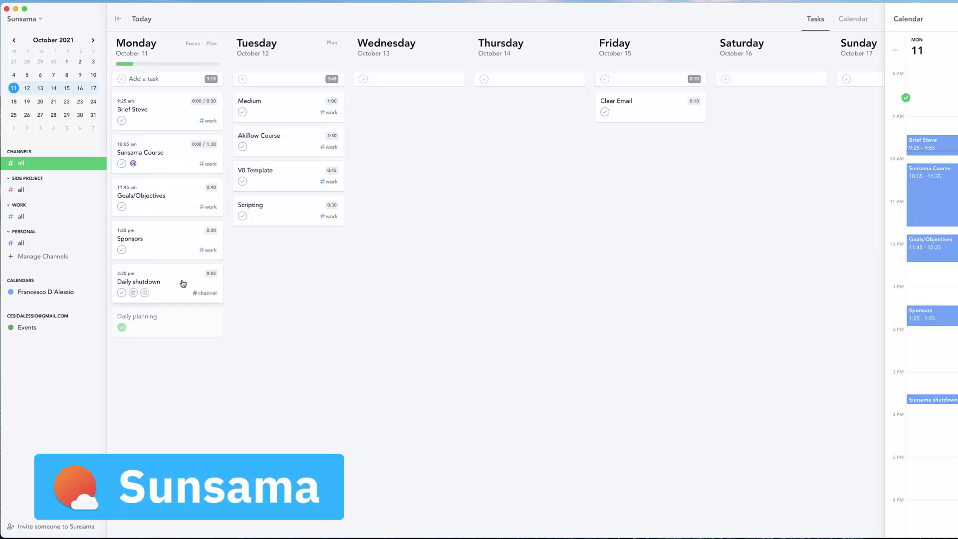
View the Daily shutdown task and Bento event details, then close the event.
left_click(183, 283)
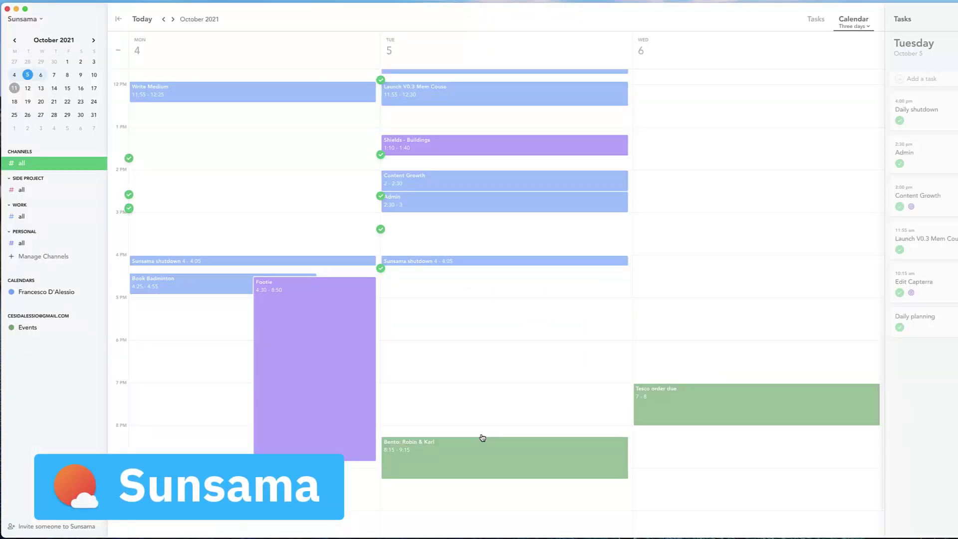
left_click(481, 439)
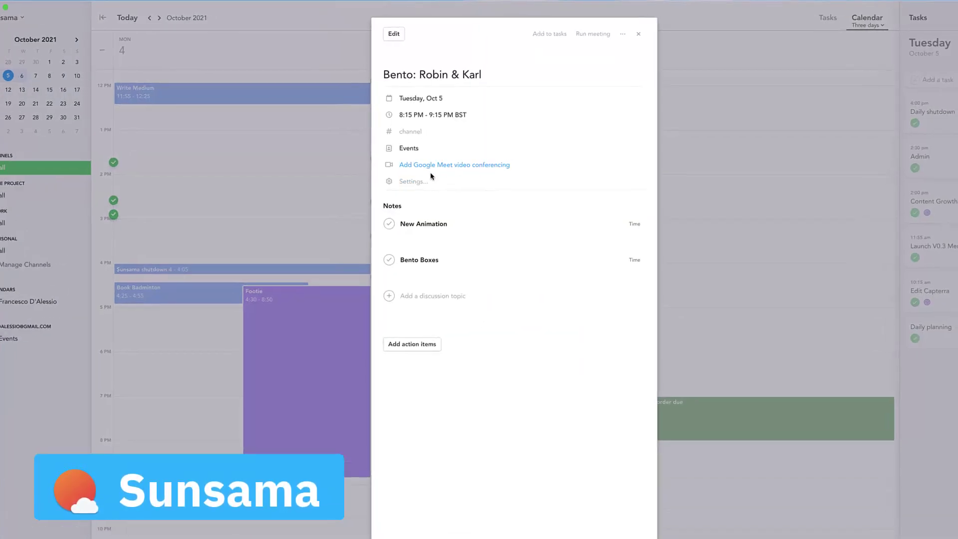
key("Escape")
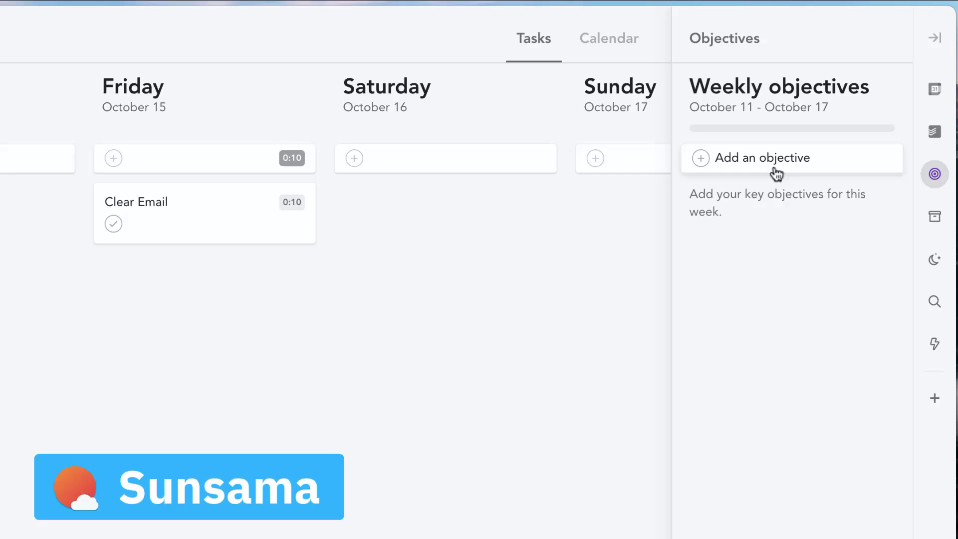
Start a weekly objective 'Finish Cus' and advance to the next daily planning step.
left_click(776, 172)
type("Finish Cus")
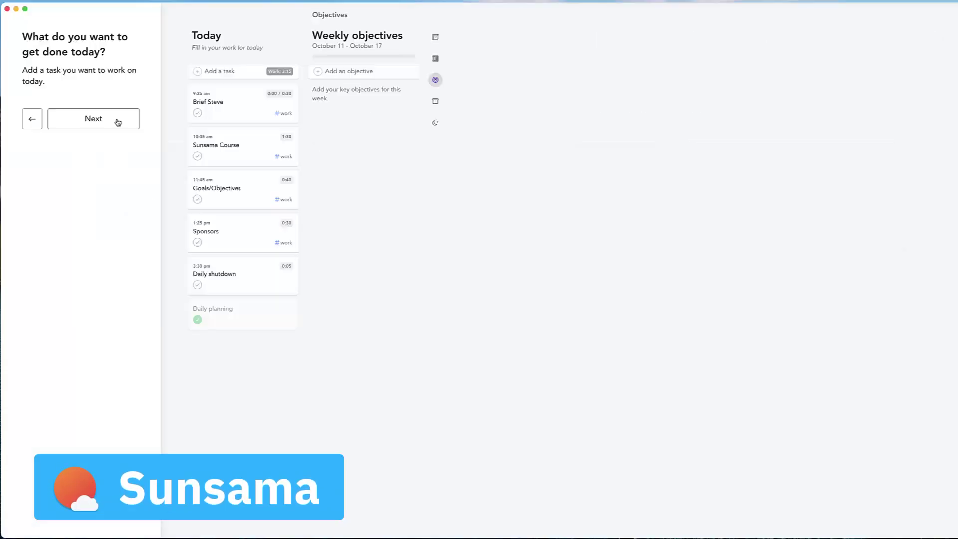
left_click(117, 121)
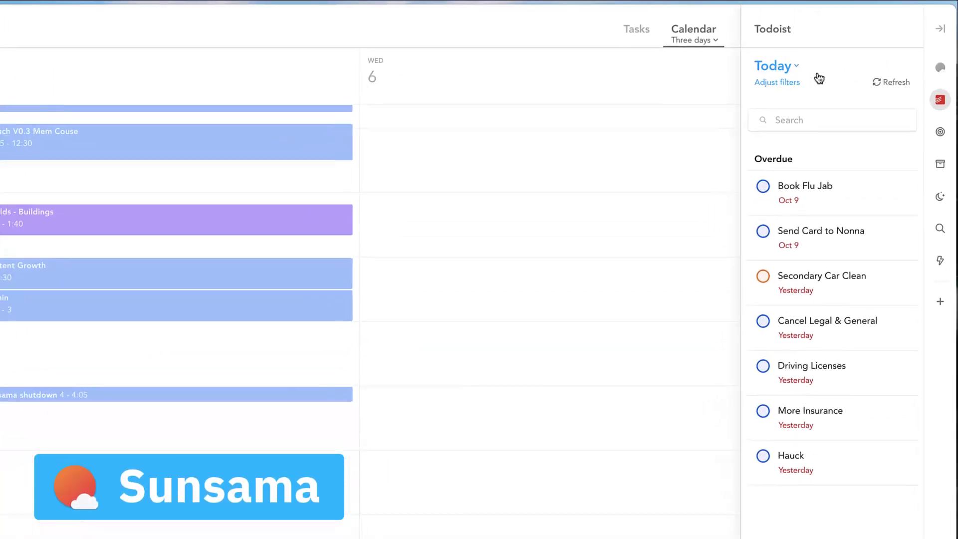
Toggle the Todoist panel between Today and Inbox, ending on Today, and refresh it.
left_click(853, 43)
left_click(789, 125)
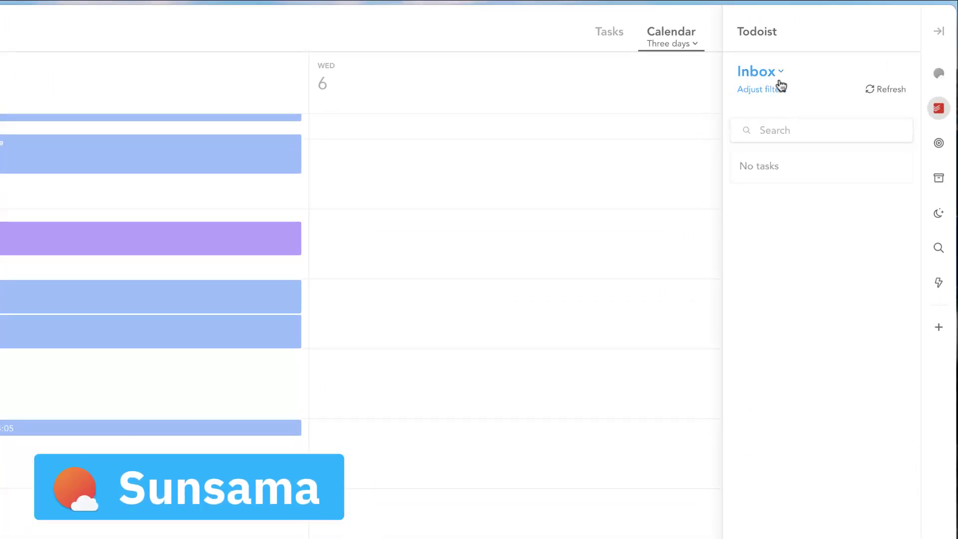
left_click(780, 72)
left_click(787, 140)
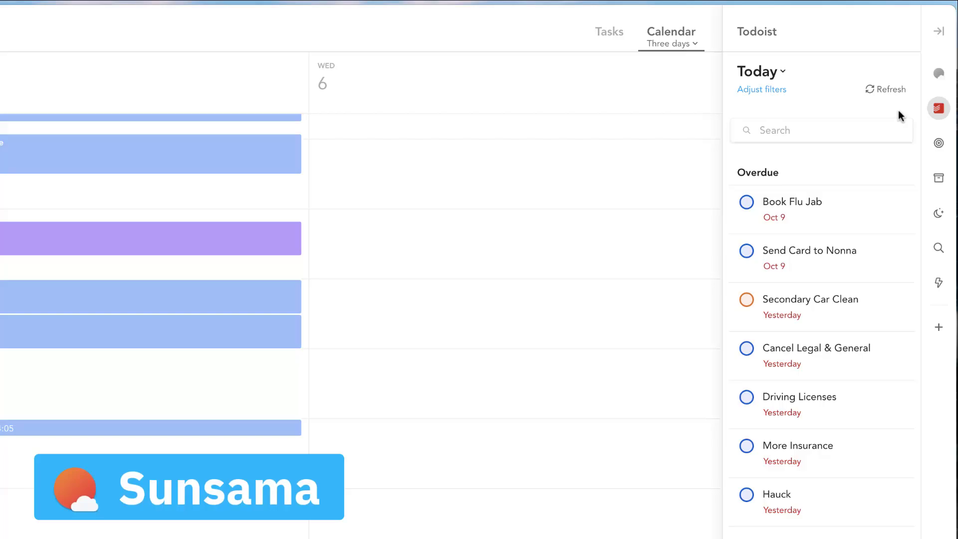
left_click(893, 91)
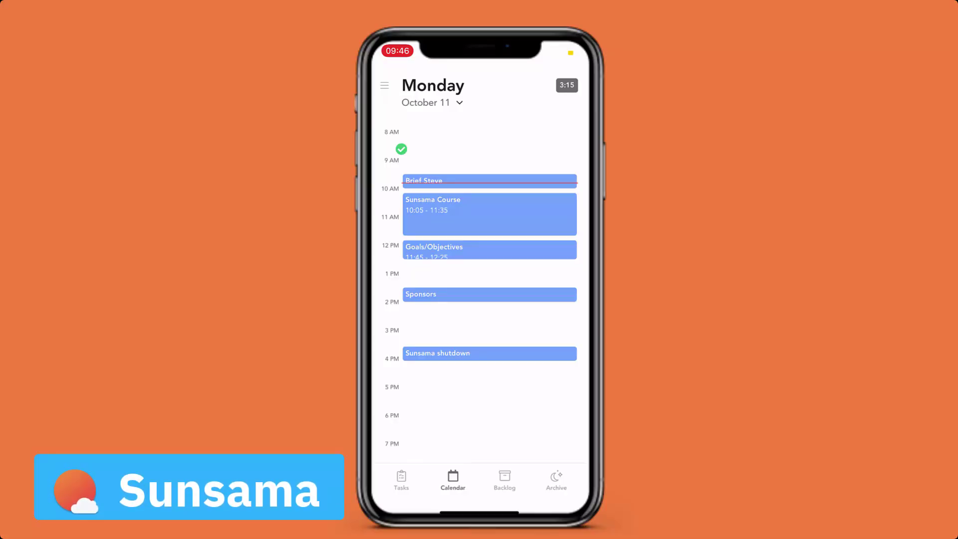
Switch the Sunsama phone app from its calendar to the Tasks list.
left_click(401, 480)
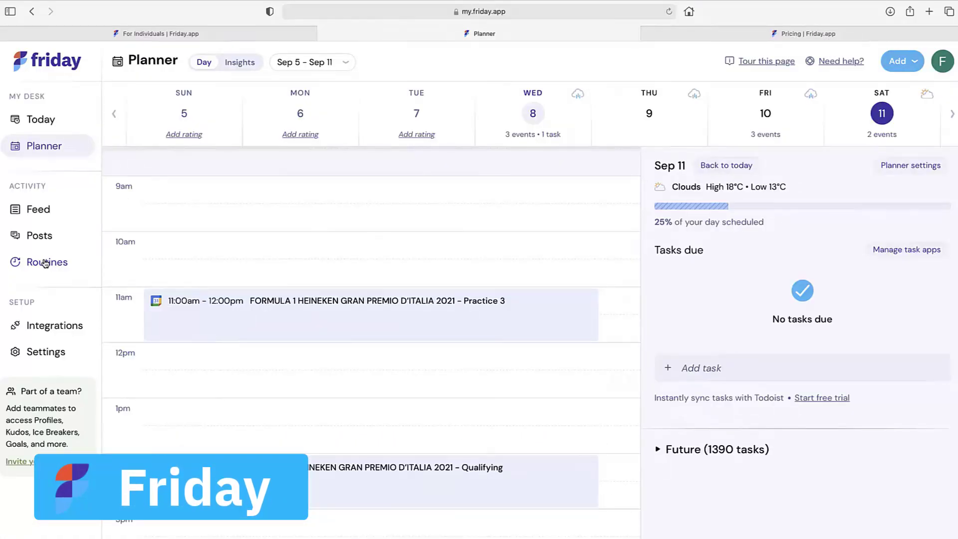
Open Friday's Routines page and scroll through the personal routine templates.
left_click(45, 262)
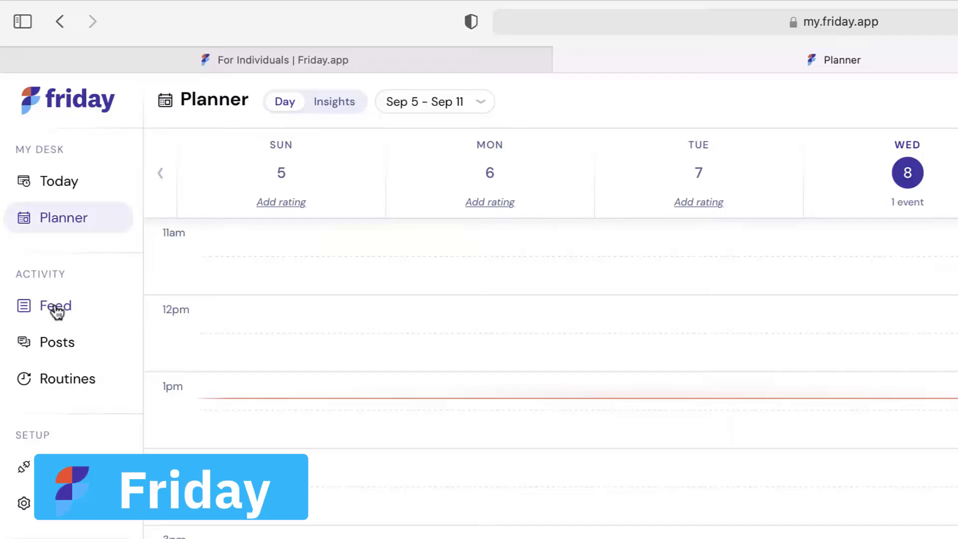
left_click(894, 171)
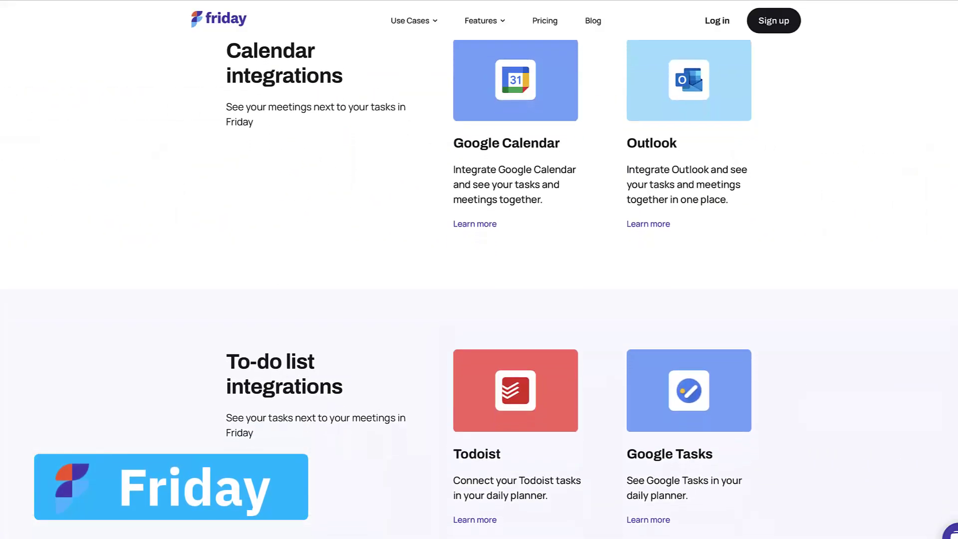
scroll(489, 283, "down", 1)
scroll(490, 283, "down", 3)
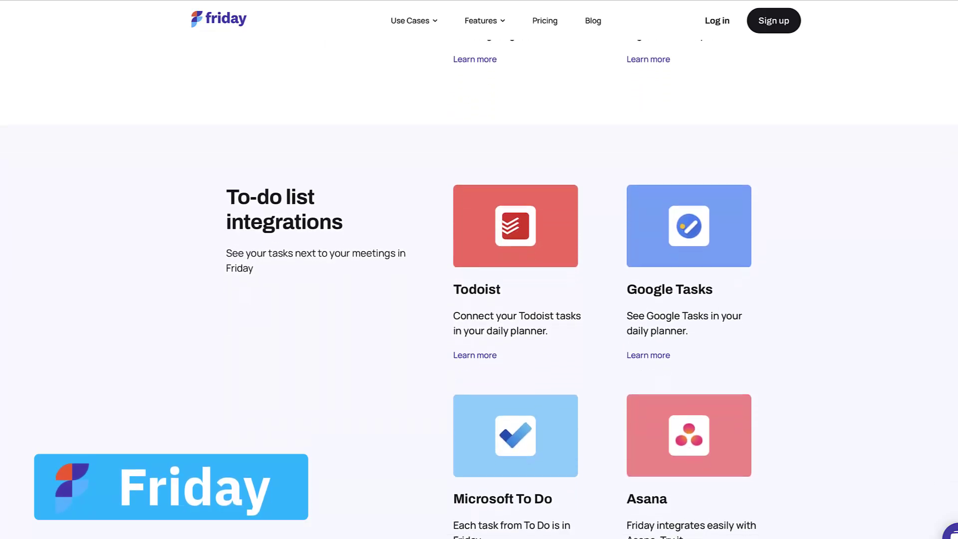
scroll(490, 283, "down", 3)
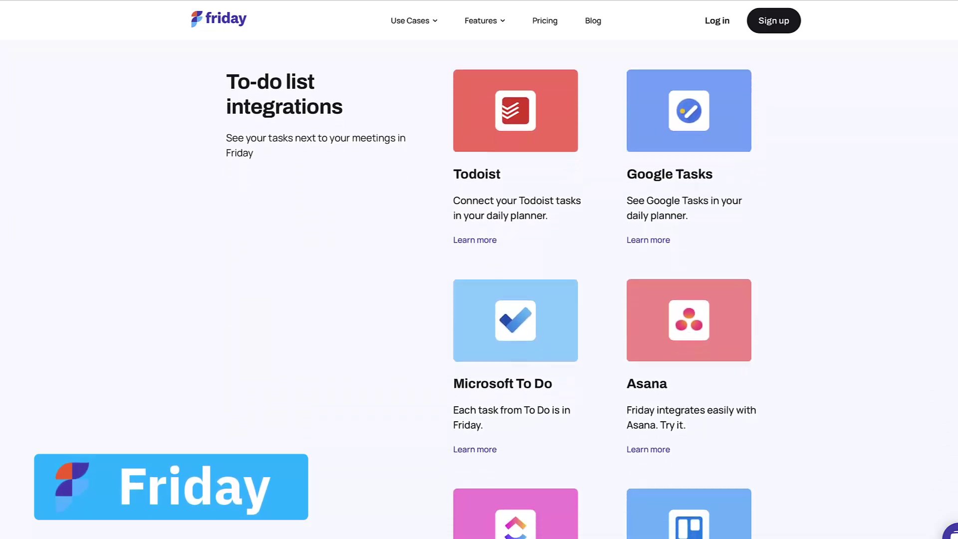
scroll(490, 284, "down", 3)
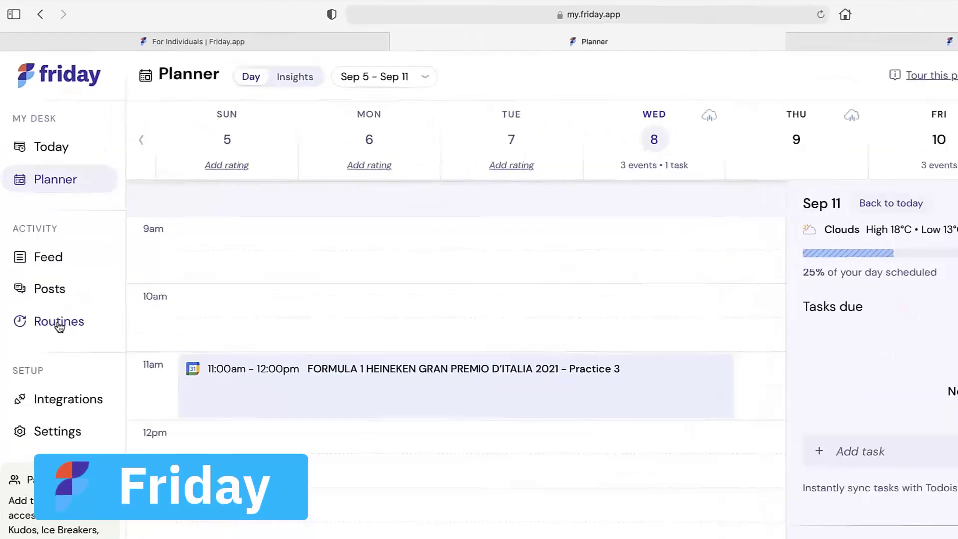
Return to the routine templates and open the Add dropdown to see addable item types.
left_click(45, 262)
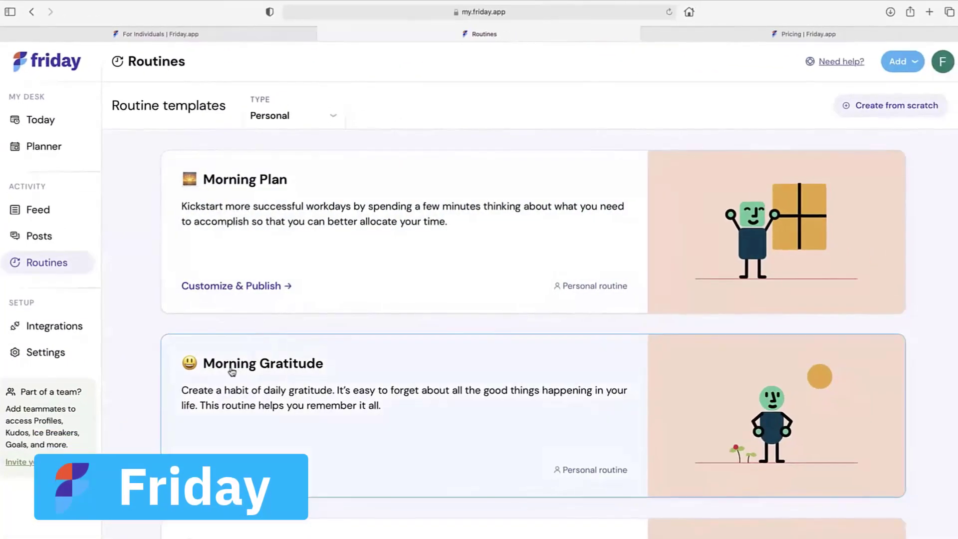
left_click(898, 61)
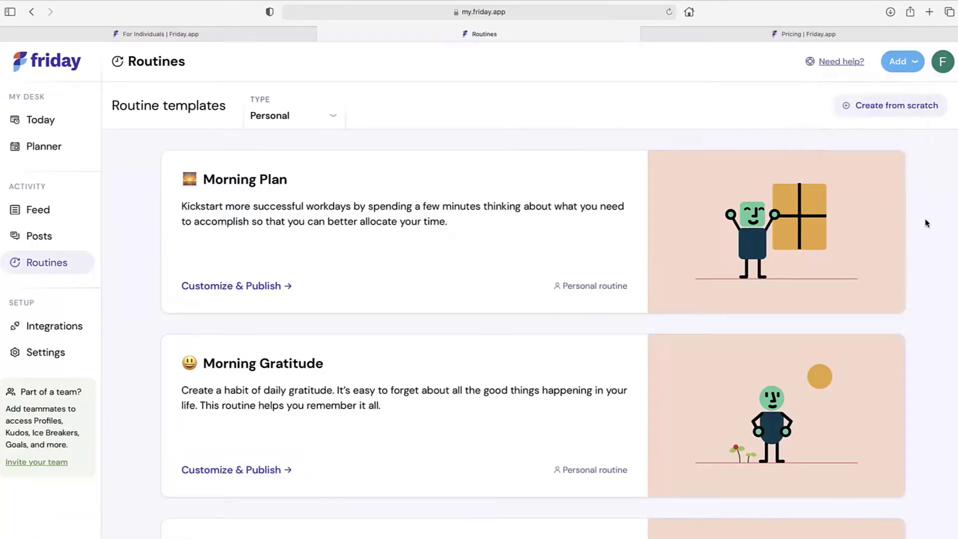
scroll(888, 268, "down", 3)
scroll(888, 268, "down", 3)
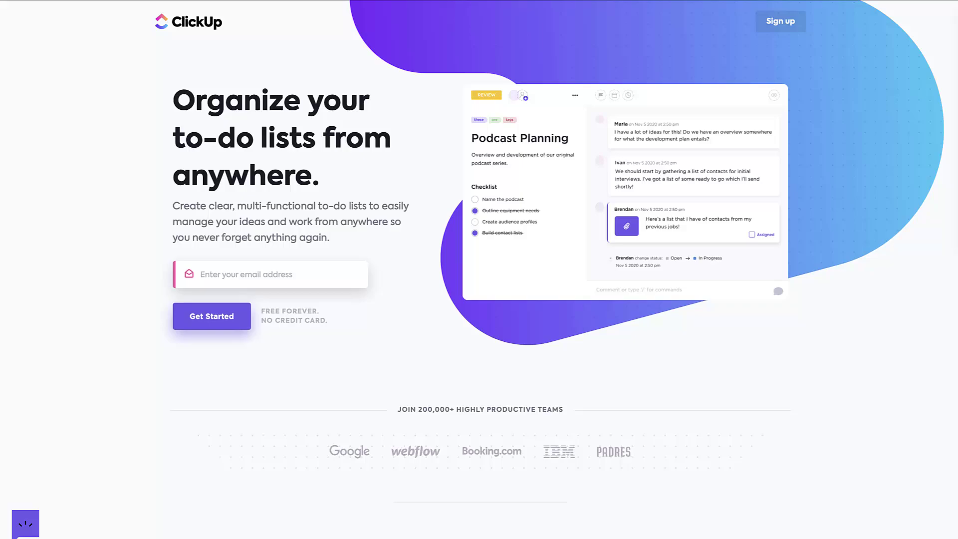
Scroll the ClickUp landing page, then the Wrike page down to Build a Path.
scroll(479, 269, "down", 10)
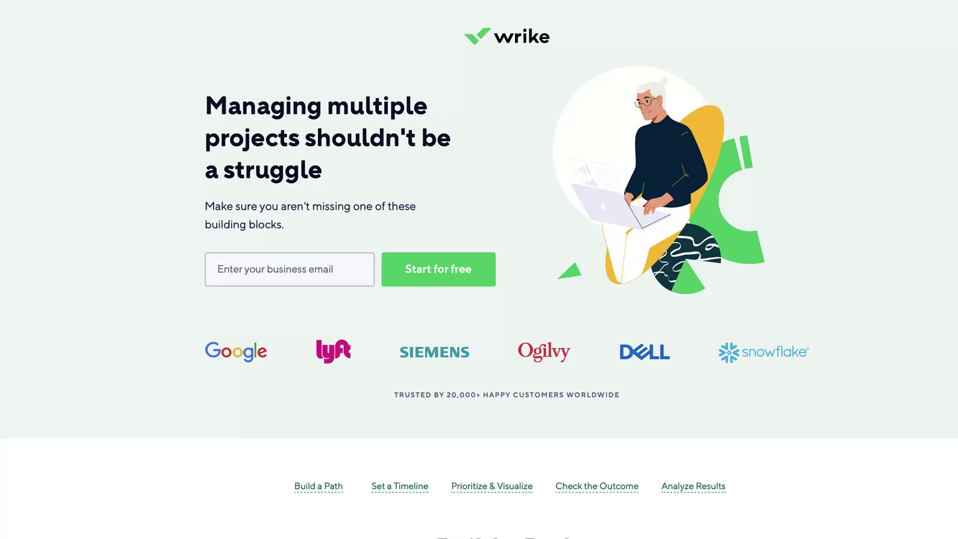
scroll(479, 270, "down", 9)
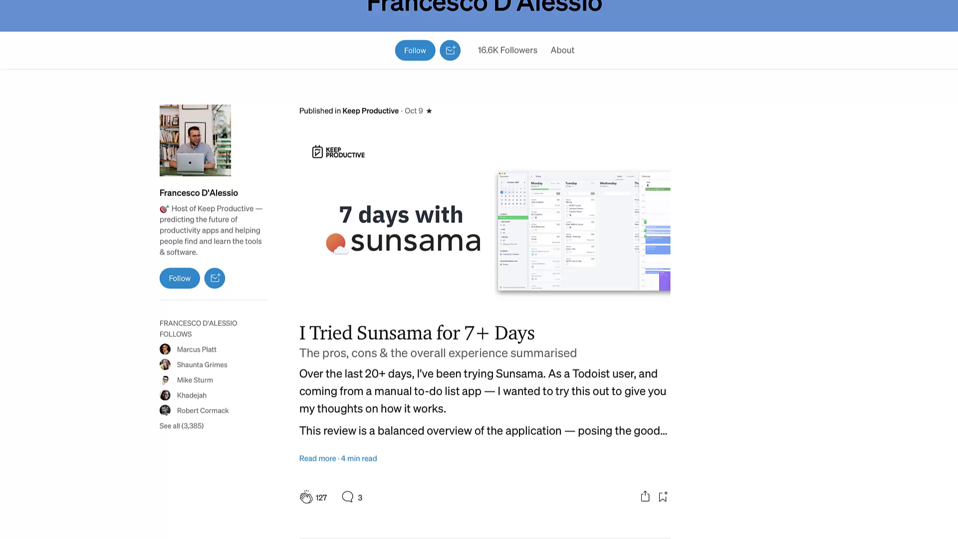
Scroll the Medium profile past the Sunsama and Mem posts to the Subscribe box.
scroll(479, 269, "down", 7)
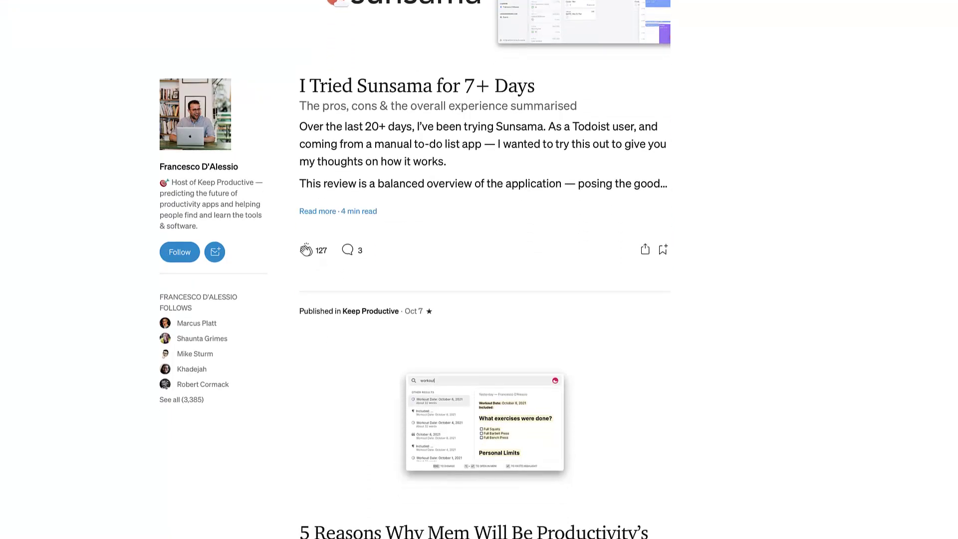
scroll(479, 269, "down", 3)
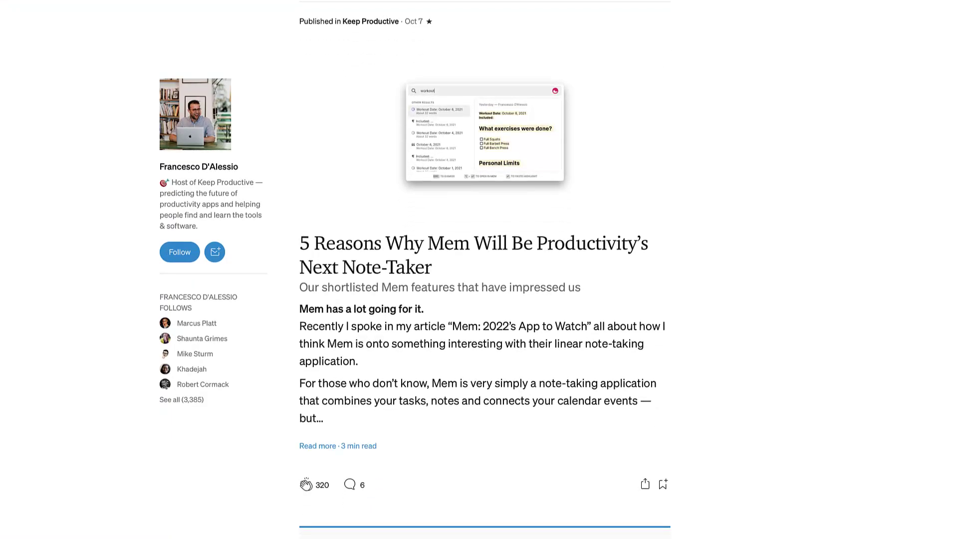
scroll(479, 269, "down", 7)
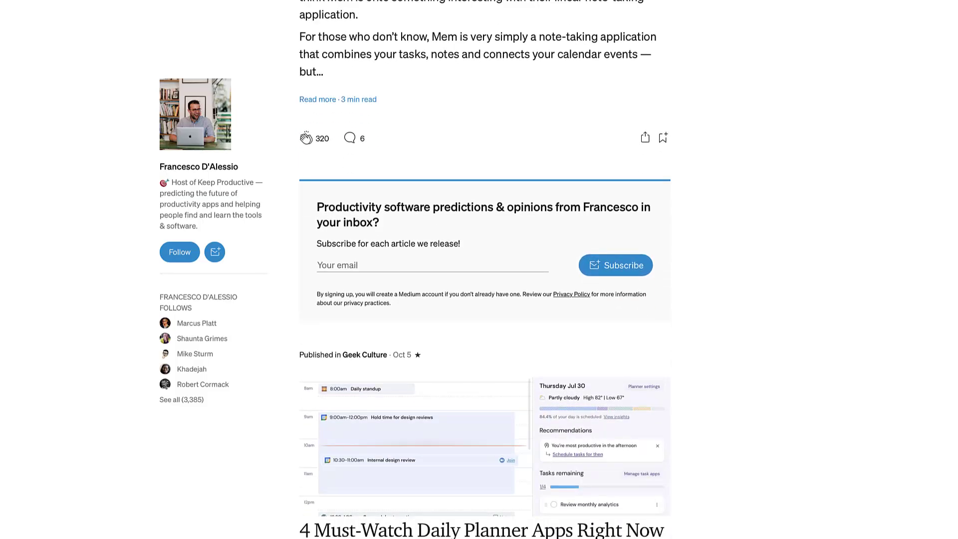